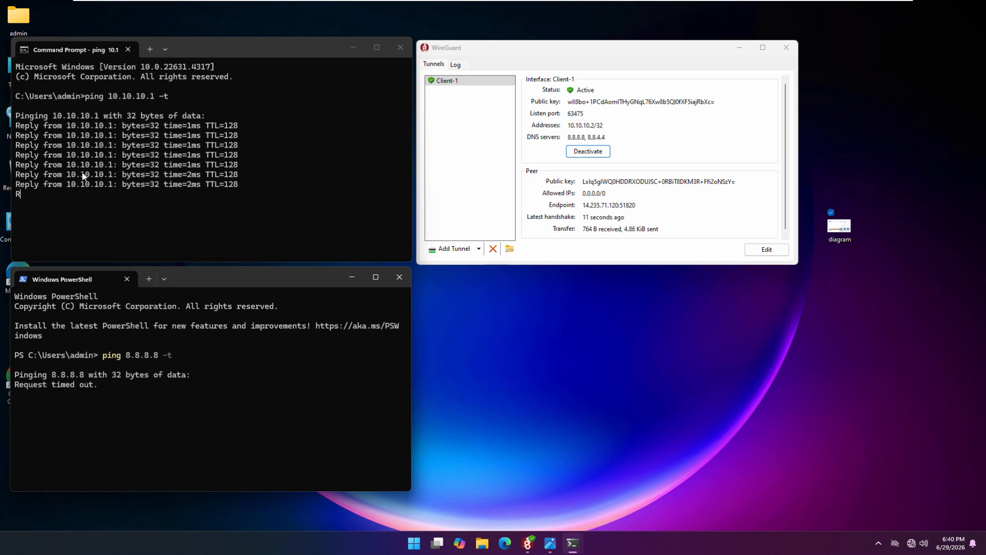
Examine the ping output for 10.10.10.1 and 8.8.8.8, and review the network layout in diagram.jpg
drag(16, 116, 254, 224)
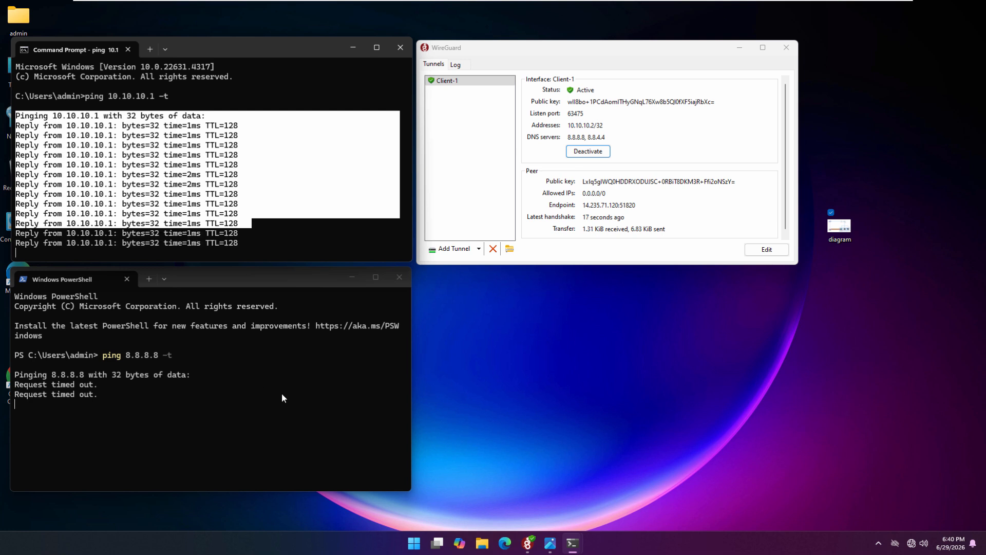
drag(17, 359, 204, 418)
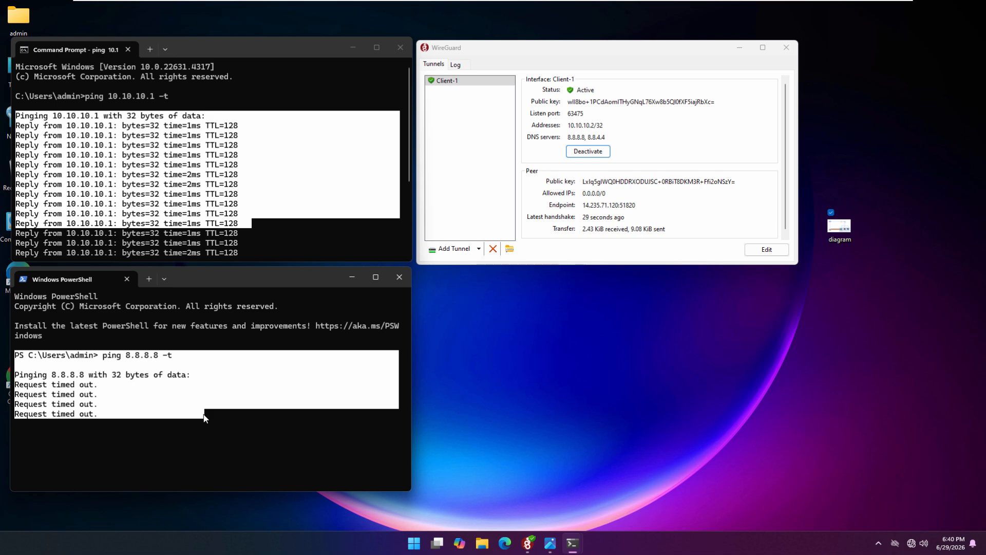
click(557, 541)
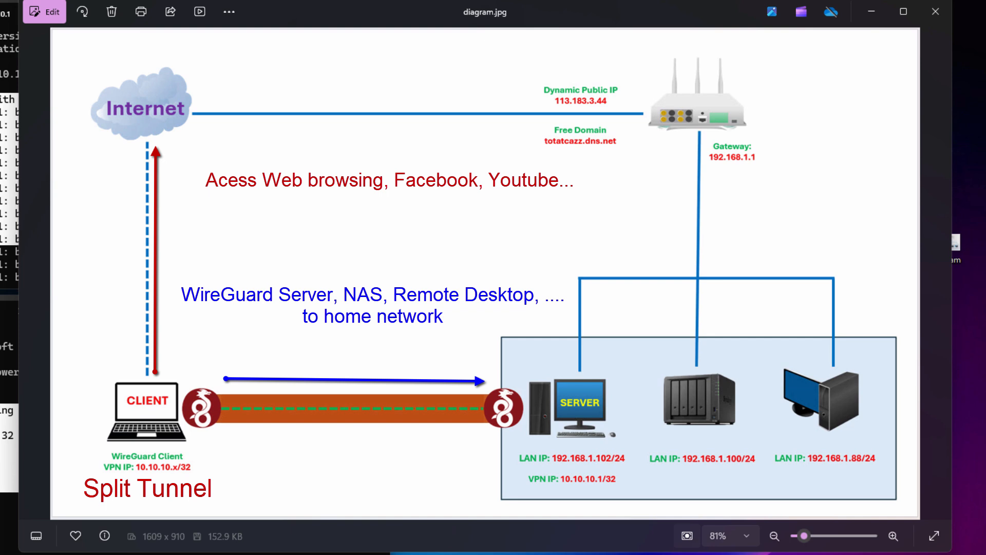
click(872, 12)
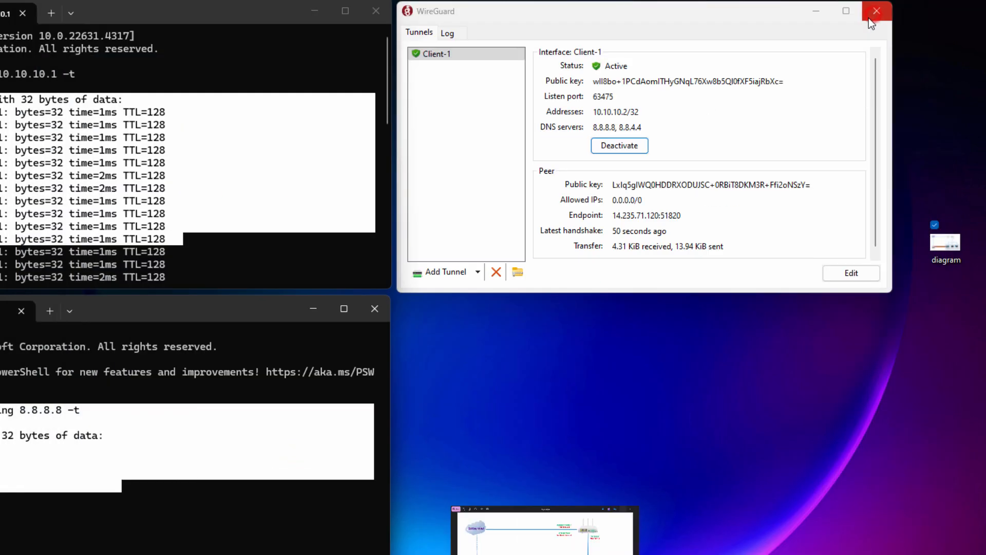
Deactivate the Client-1 tunnel and save its peer AllowedIPs as 10.10.10.1/32, 192.168.1.0/24
click(633, 146)
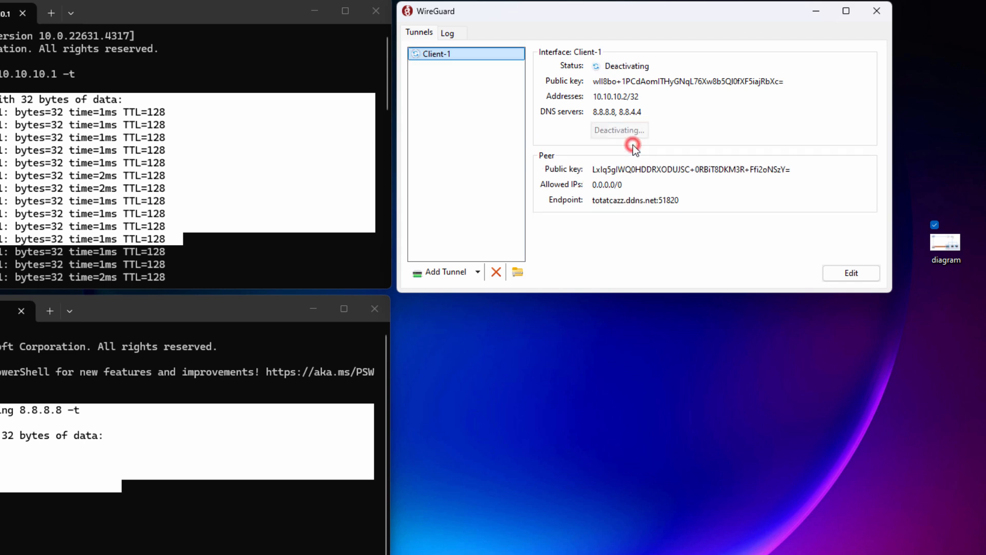
click(862, 273)
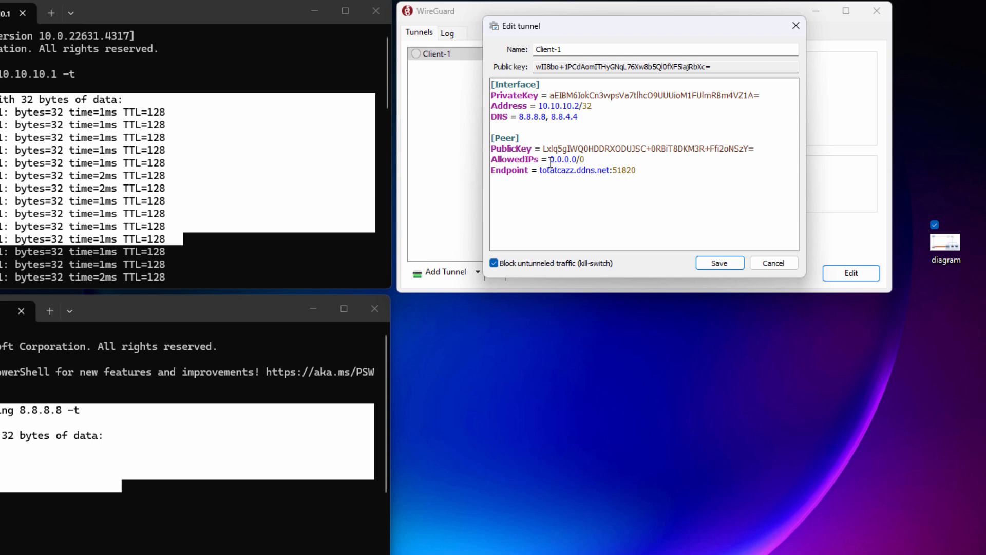
drag(549, 160, 585, 160)
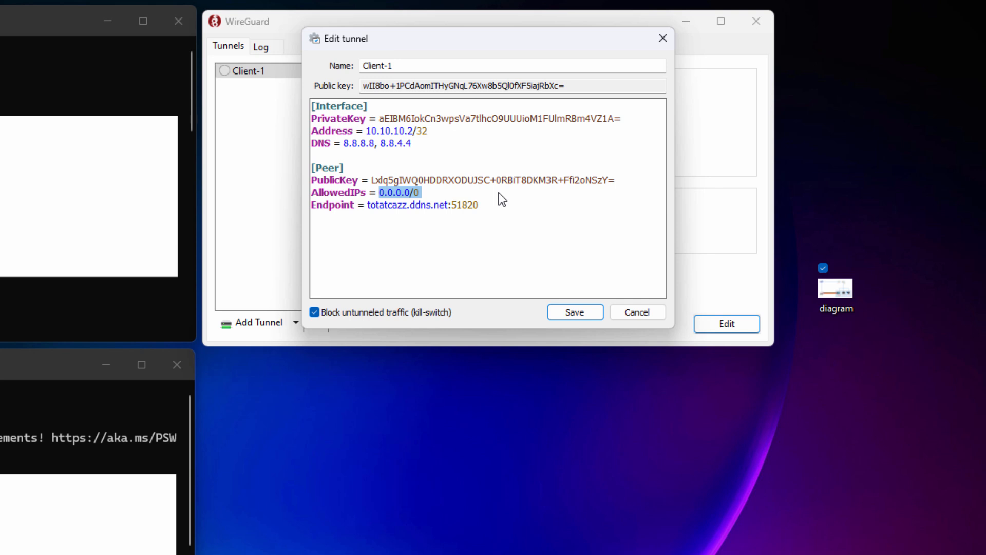
text(10)
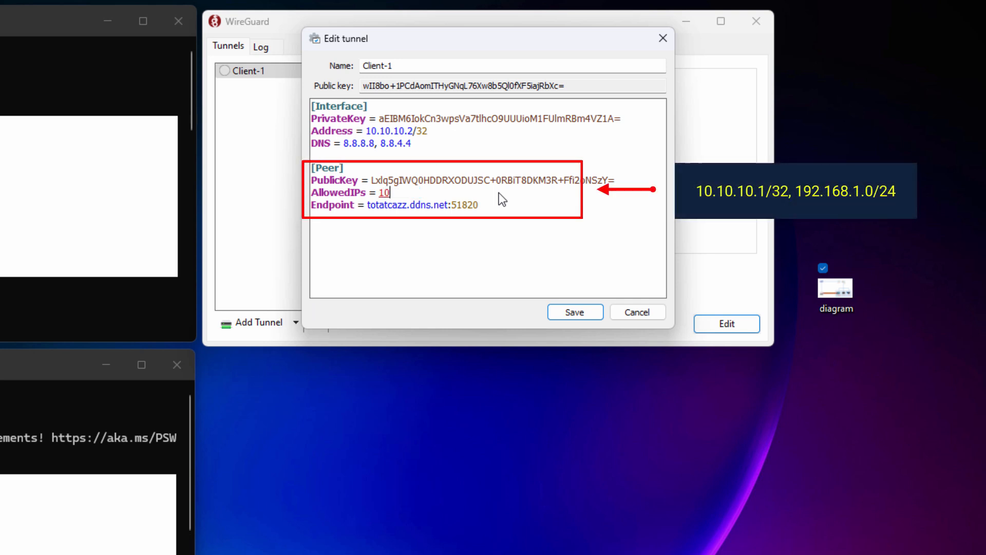
text(.10.10.1/32, 192.168.)
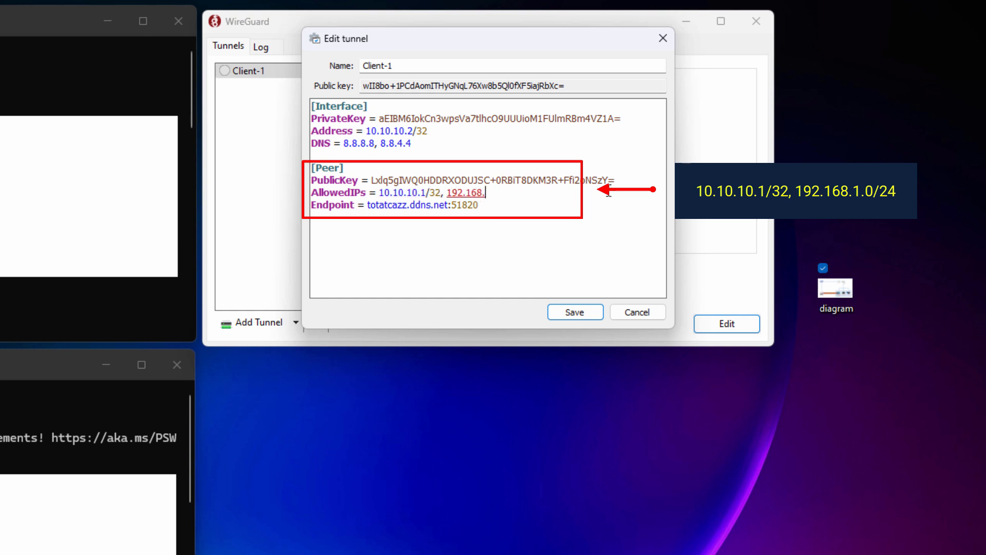
text(1.0/24)
key(shift+Home)
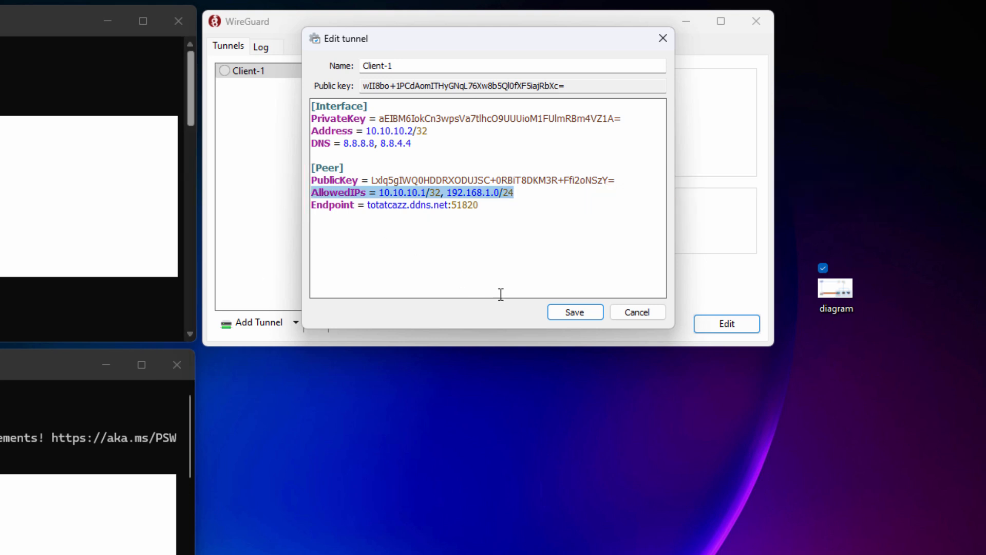
click(568, 313)
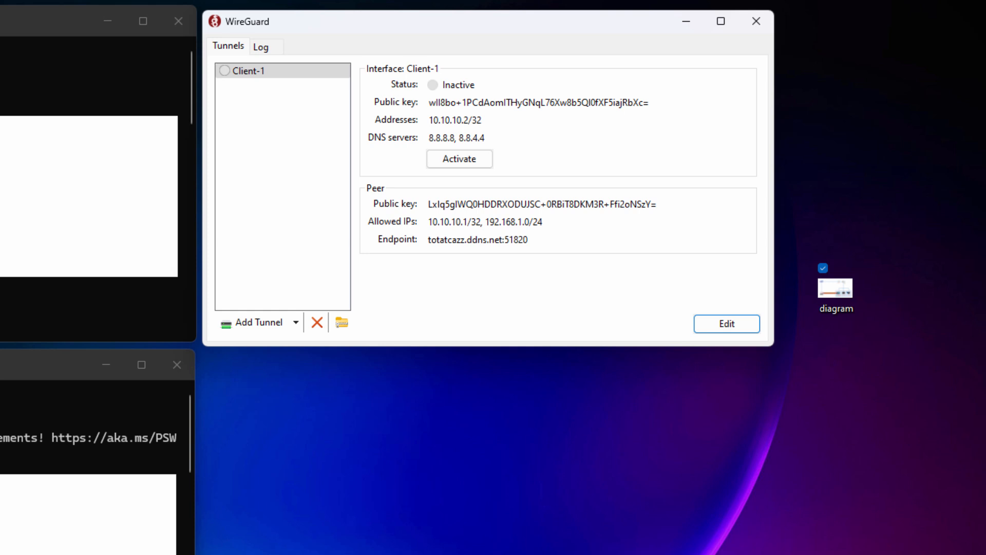
Stop both running pings and activate the Client-1 tunnel
click(51, 197)
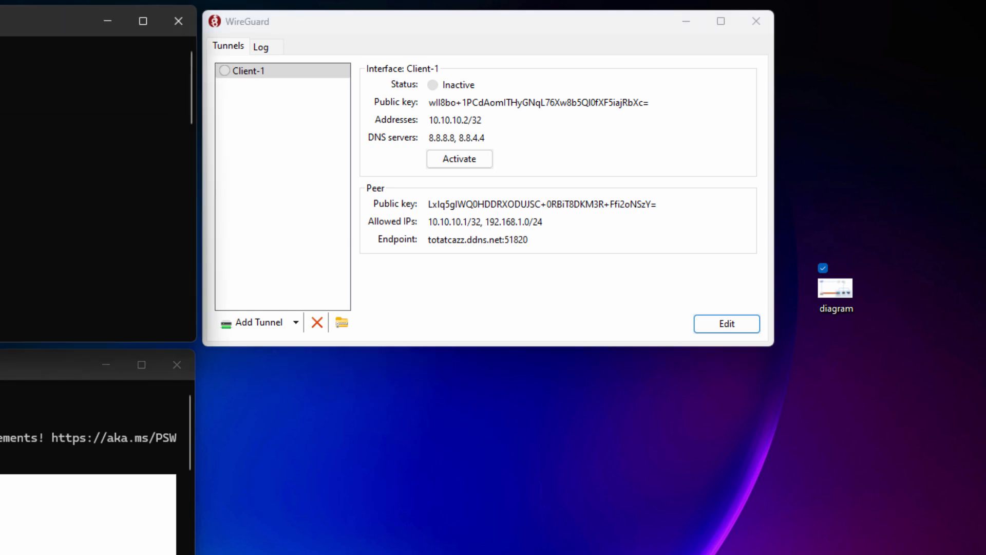
key(ctrl+c)
click(77, 493)
key(ctrl+c)
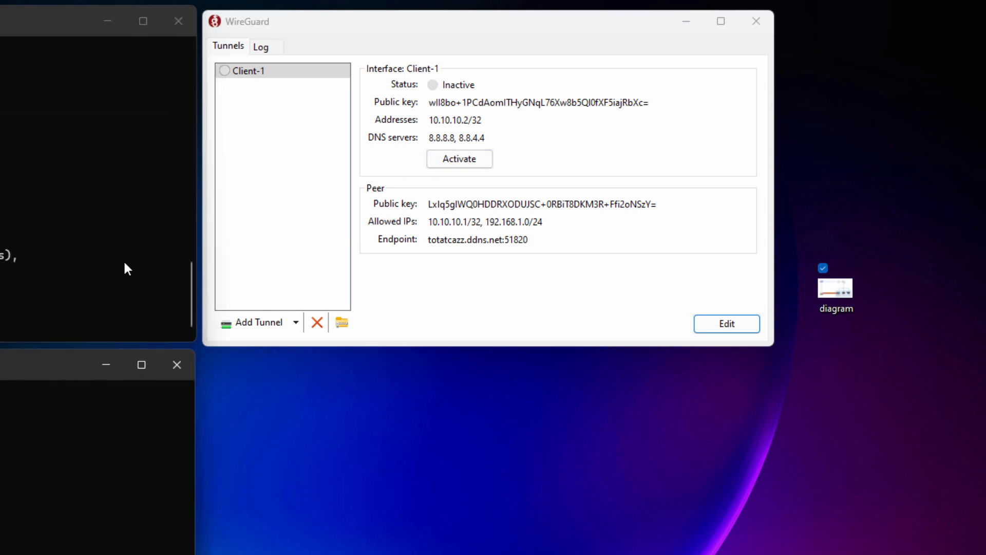
click(485, 165)
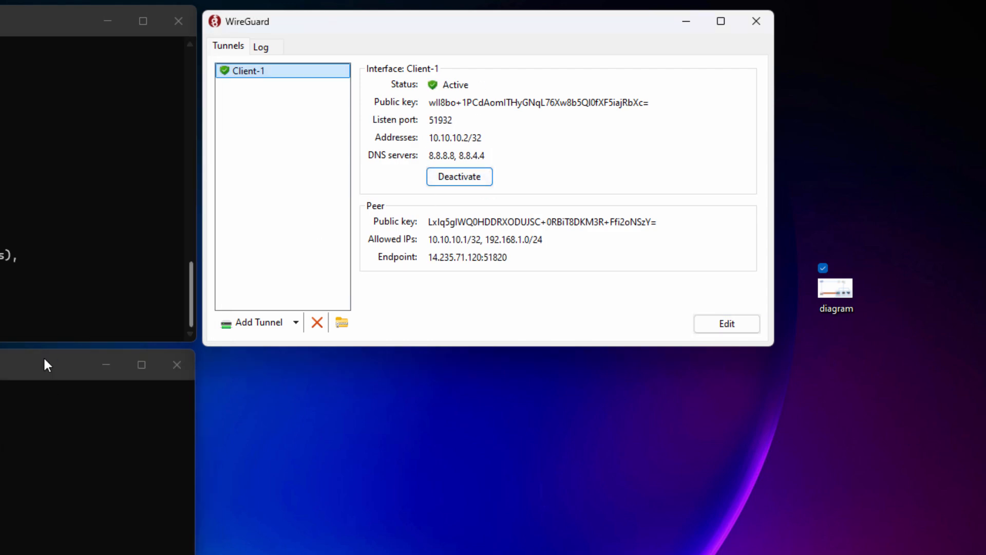
Rerun the continuous pings to 10.10.10.1 in Command Prompt and 8.8.8.8 in PowerShell
click(4, 315)
key(Up)
key(Return)
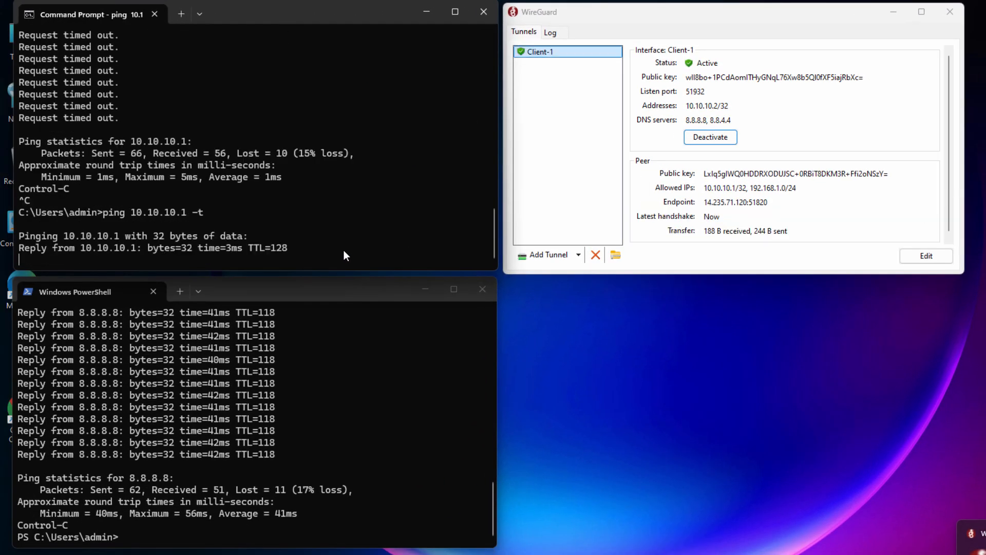
click(225, 453)
key(Up)
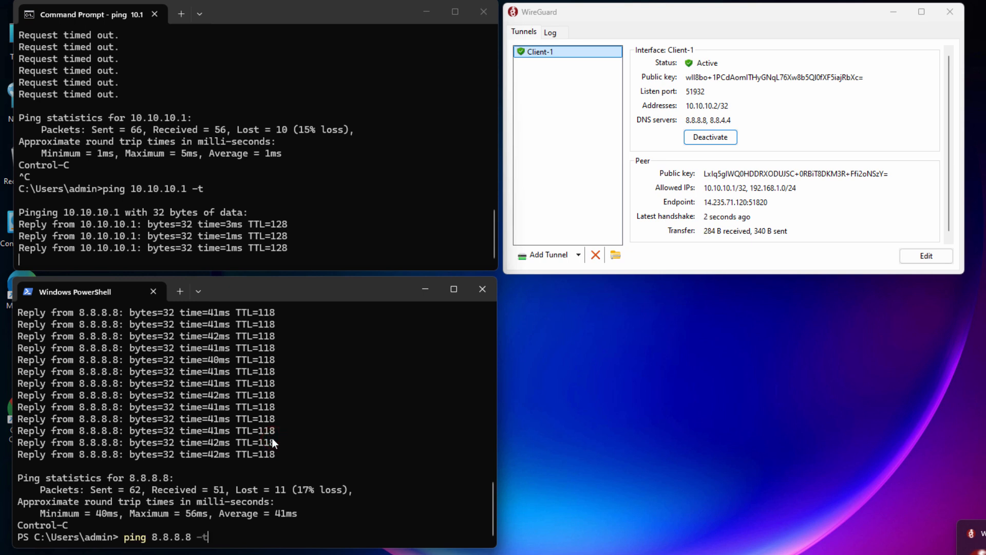
key(Return)
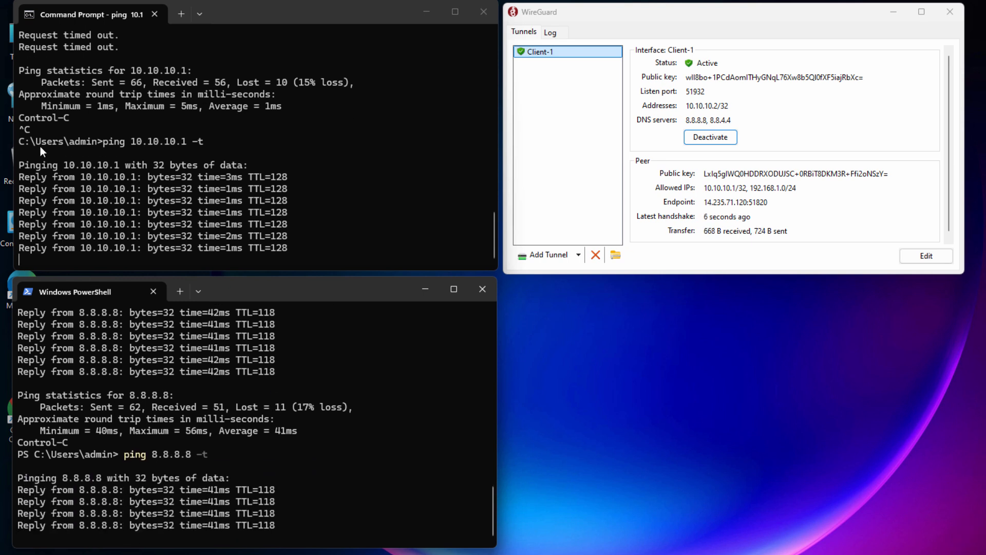
Examine the new ping output for the VPN server and the internet address, and check diagram.jpg for the other home network devices
drag(40, 146, 237, 214)
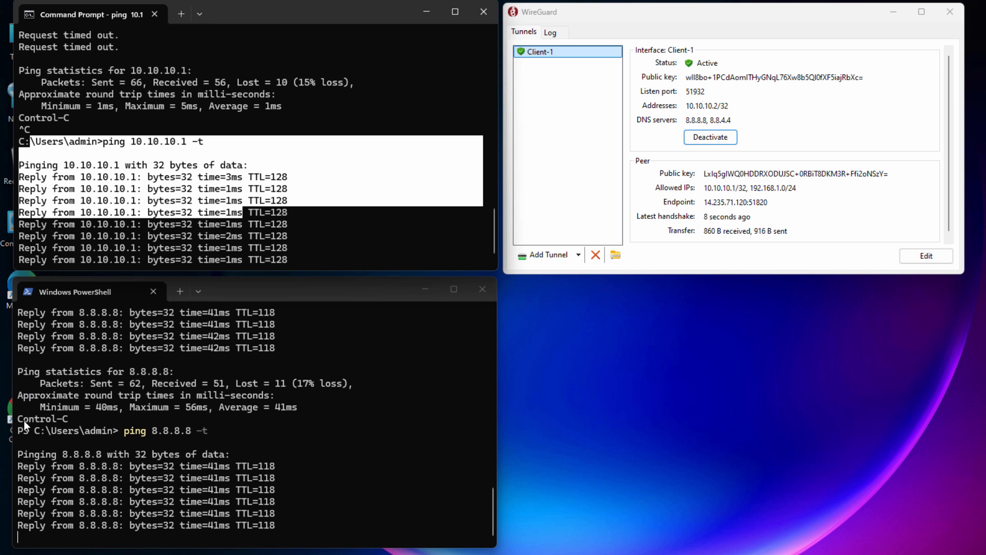
drag(23, 420, 277, 519)
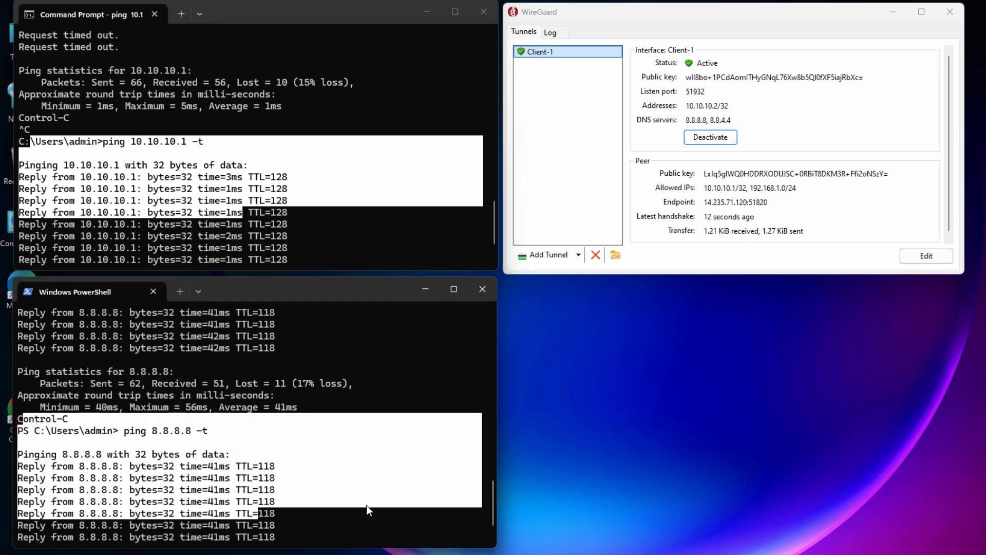
scroll(366, 504, down, 2)
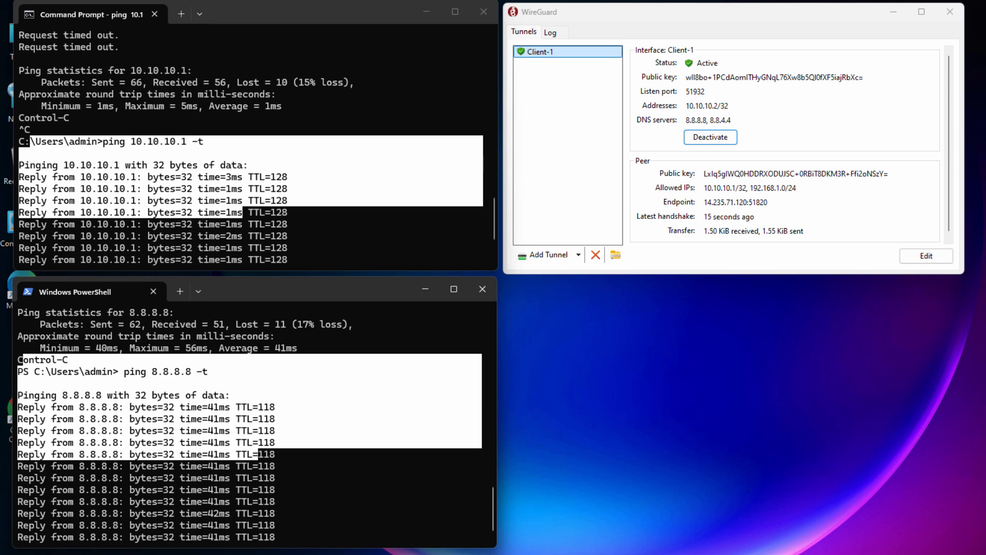
click(444, 554)
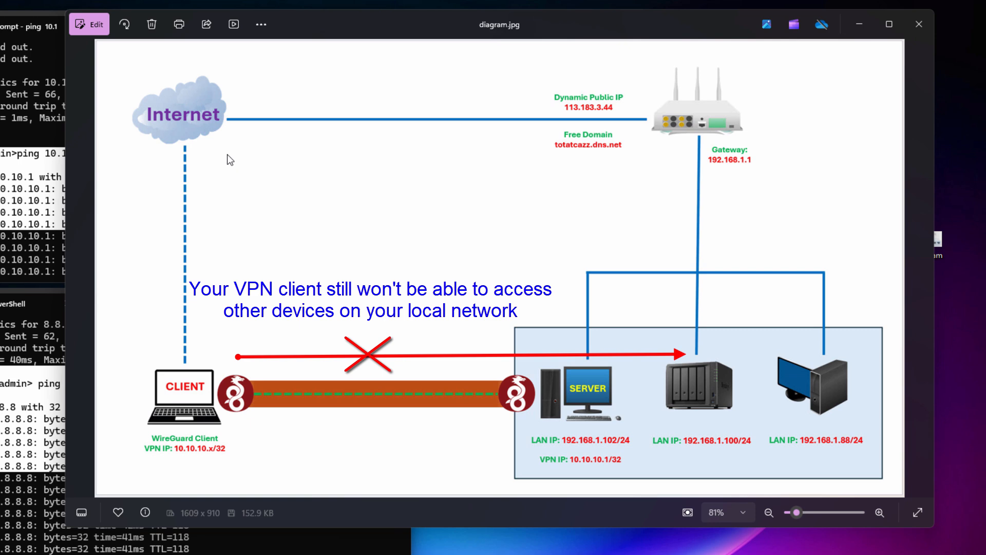
click(859, 24)
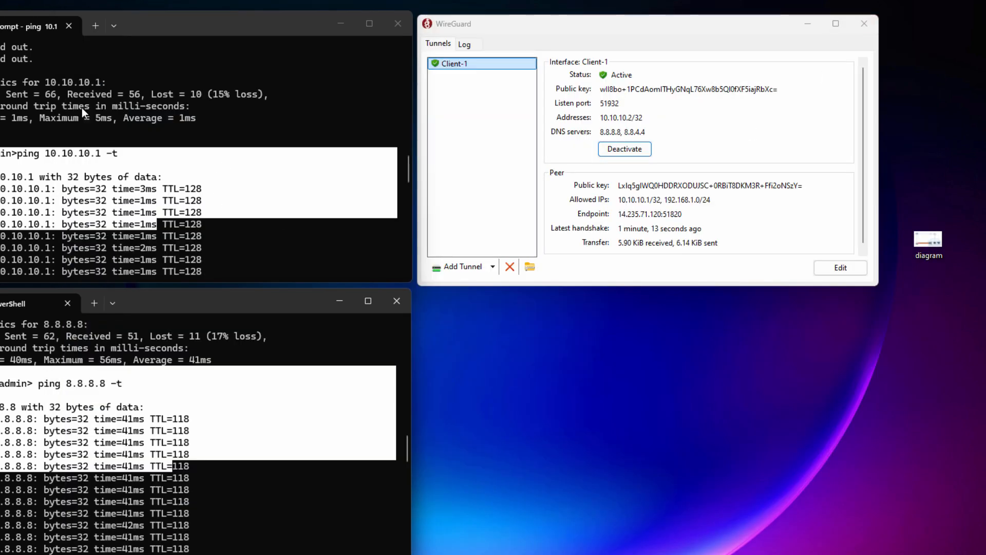
Open another PowerShell session in its own window and run a continuous ping to 192.168.1.88
click(93, 22)
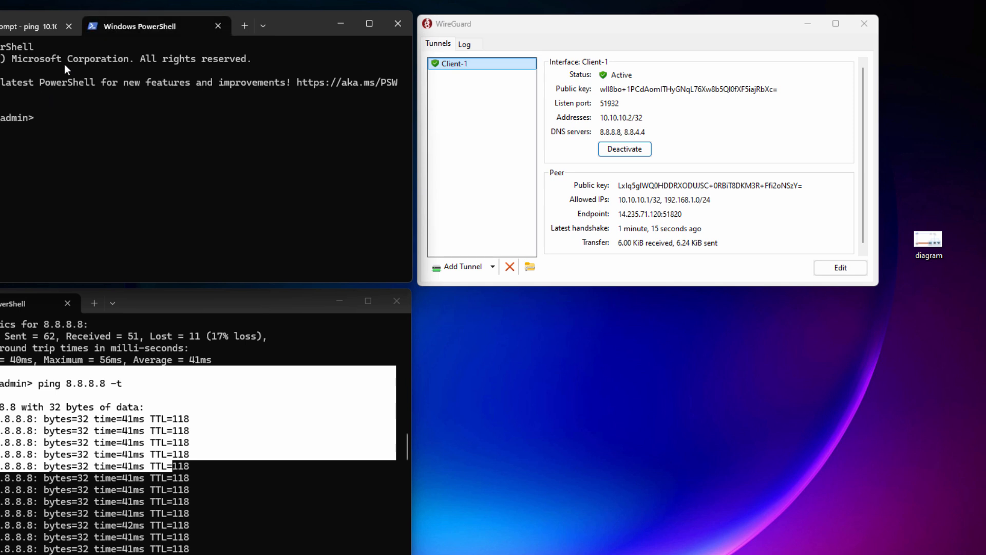
drag(123, 46, 642, 301)
click(628, 387)
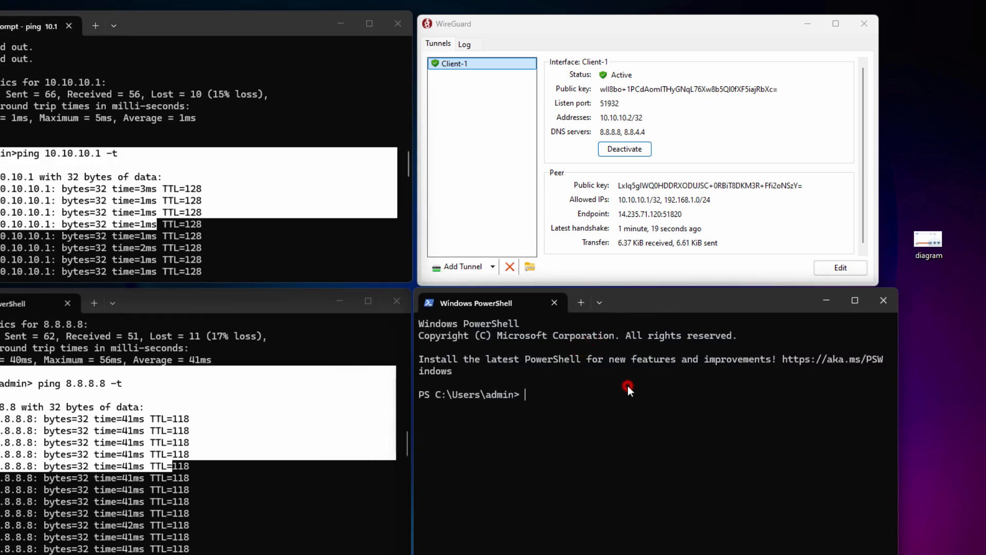
text(ping 192.1)
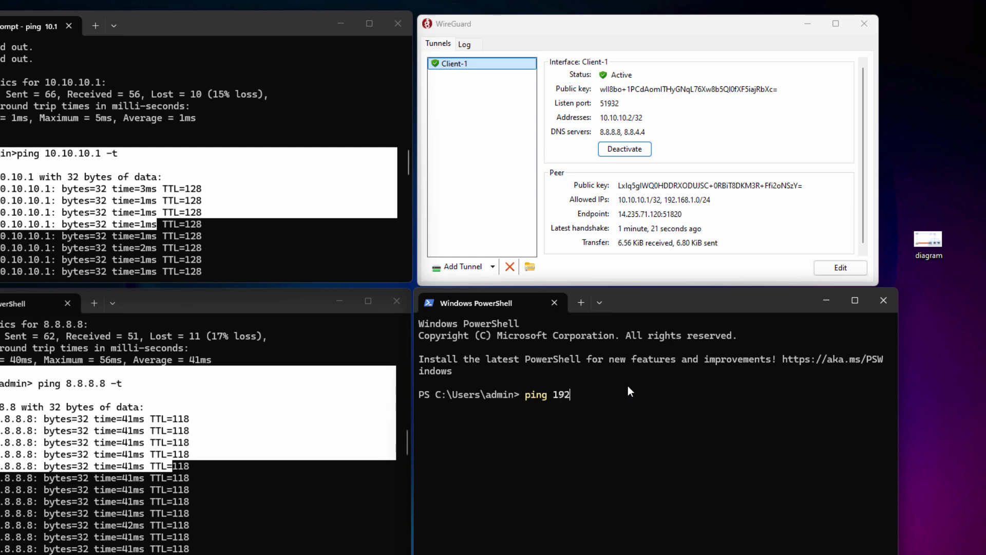
text(68.1.88 -t)
key(Return)
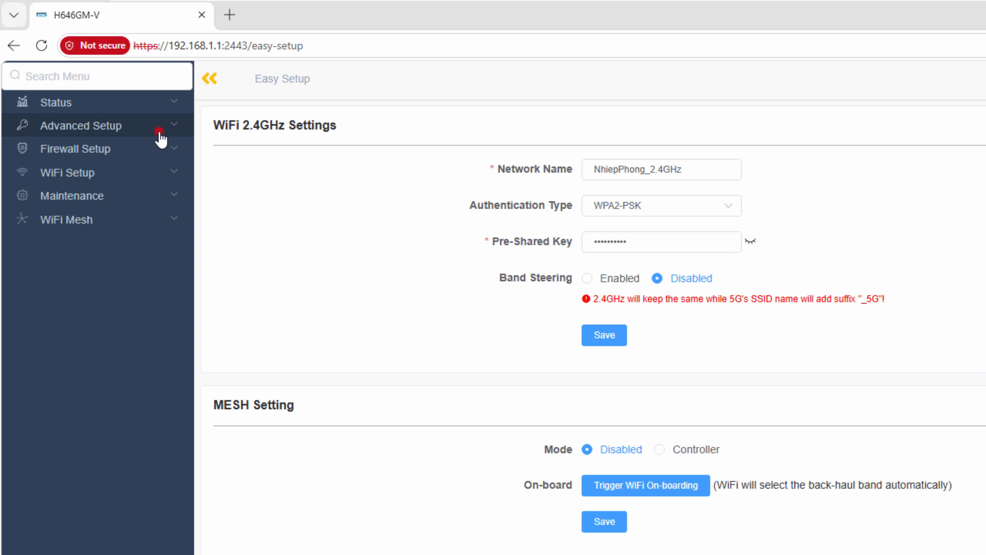
In the router's web interface, open the static routing settings and start a new IPv4 route
click(160, 132)
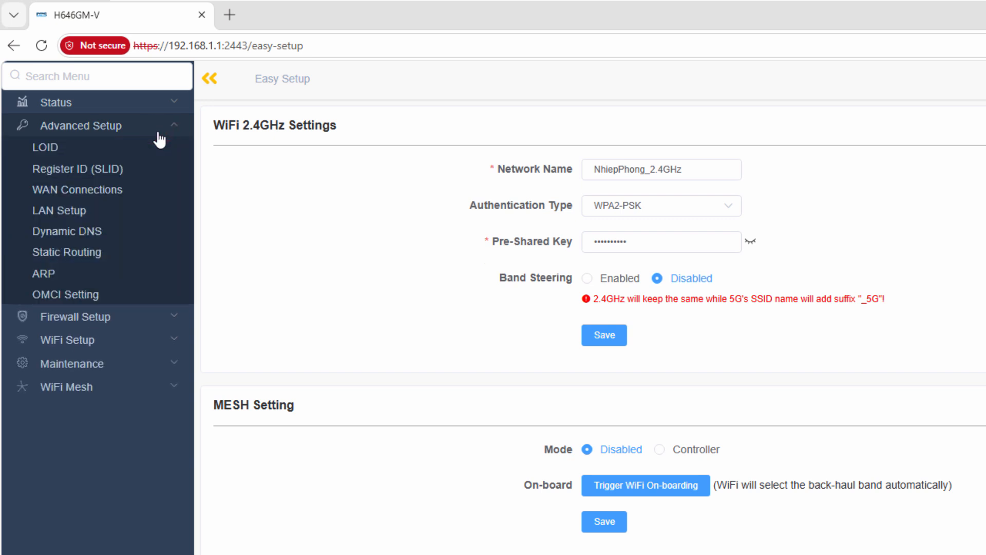
click(177, 257)
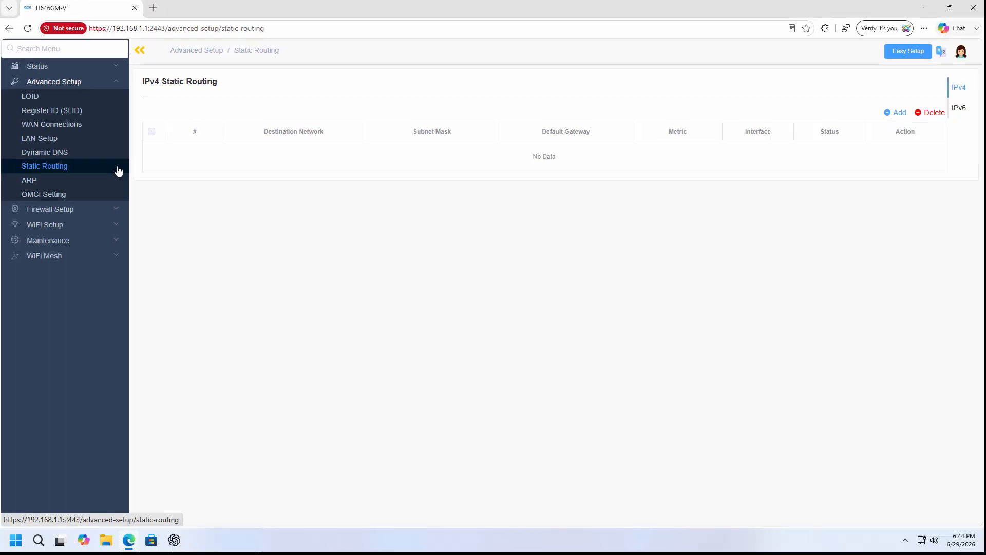
click(899, 122)
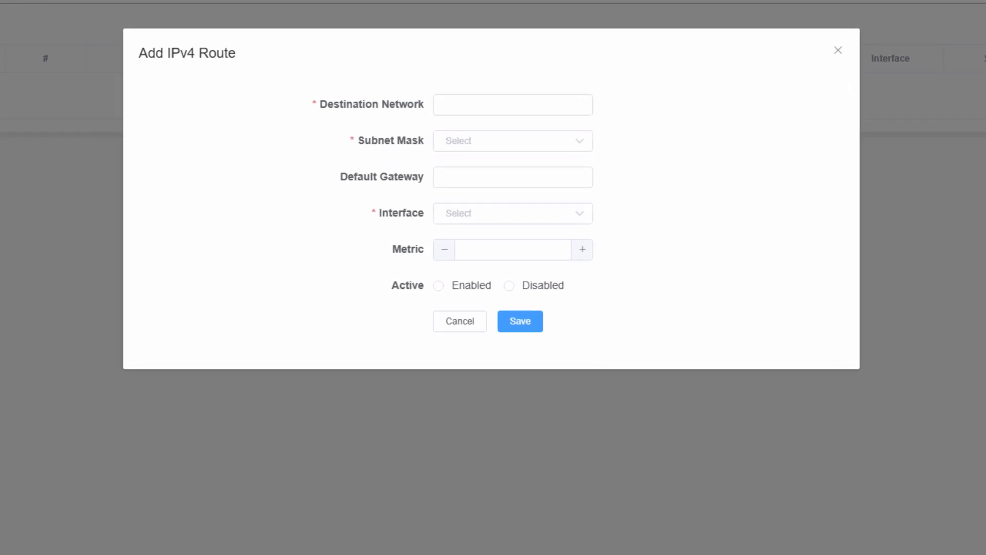
Set the new route's destination network to 10.10.10.0 and its subnet mask to 255.255.255.0 (/24)
click(587, 105)
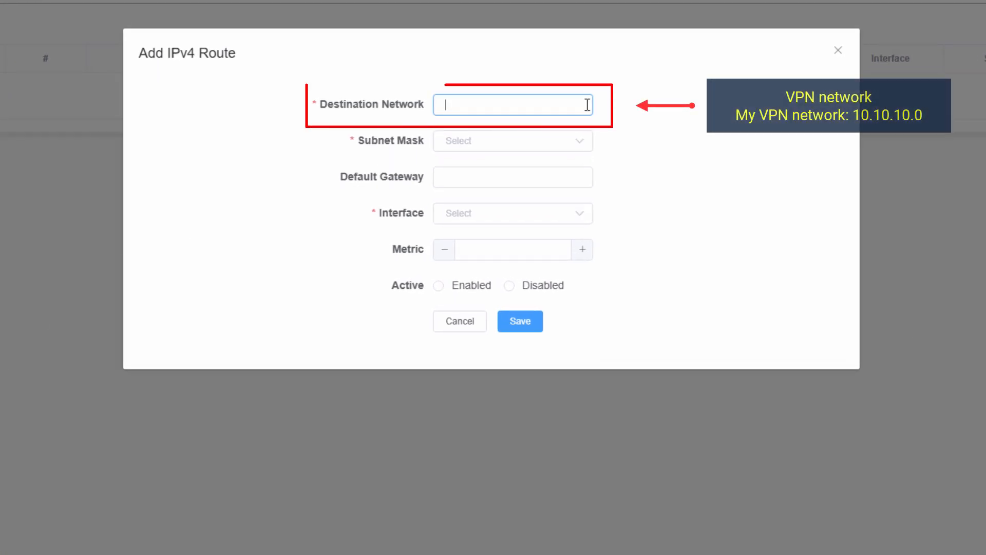
text(10.10.10.0)
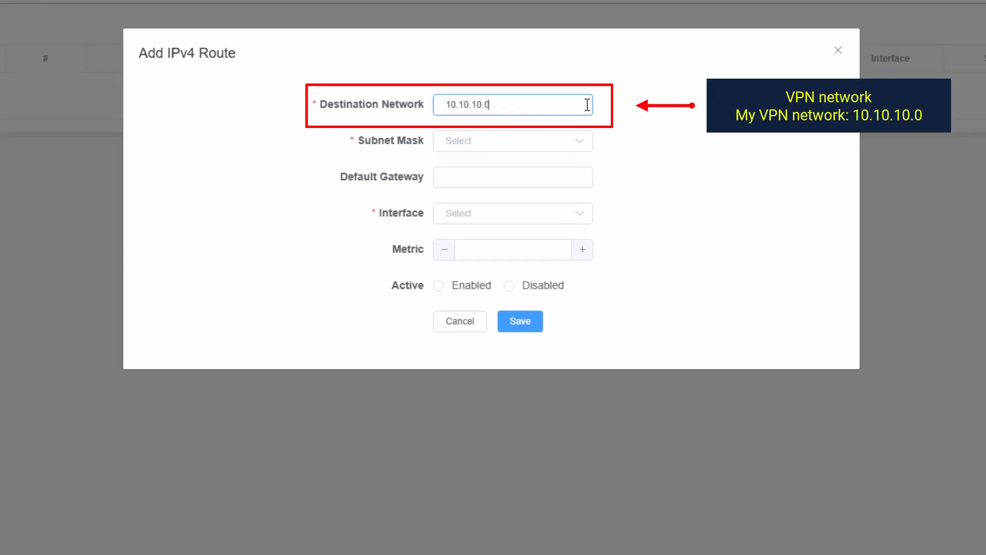
key(Tab)
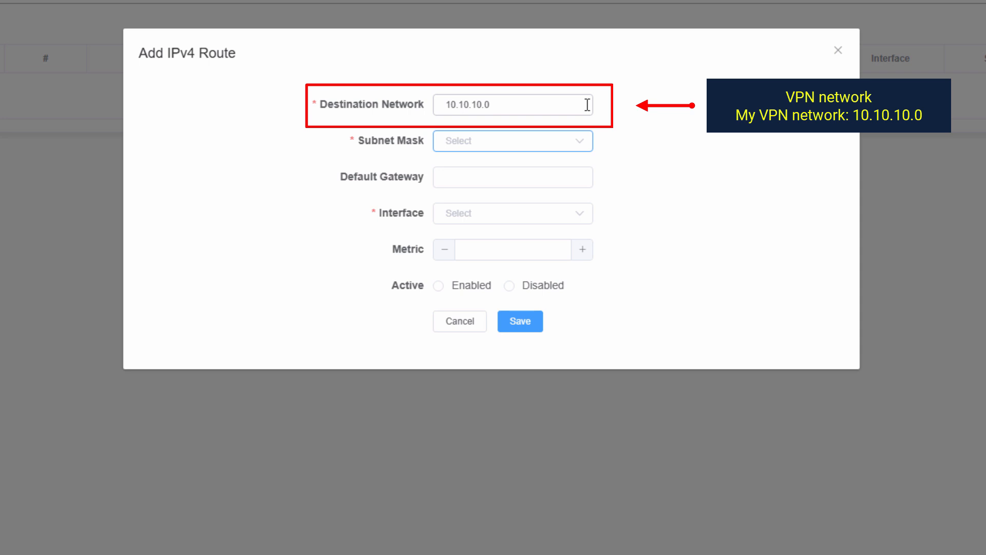
click(581, 142)
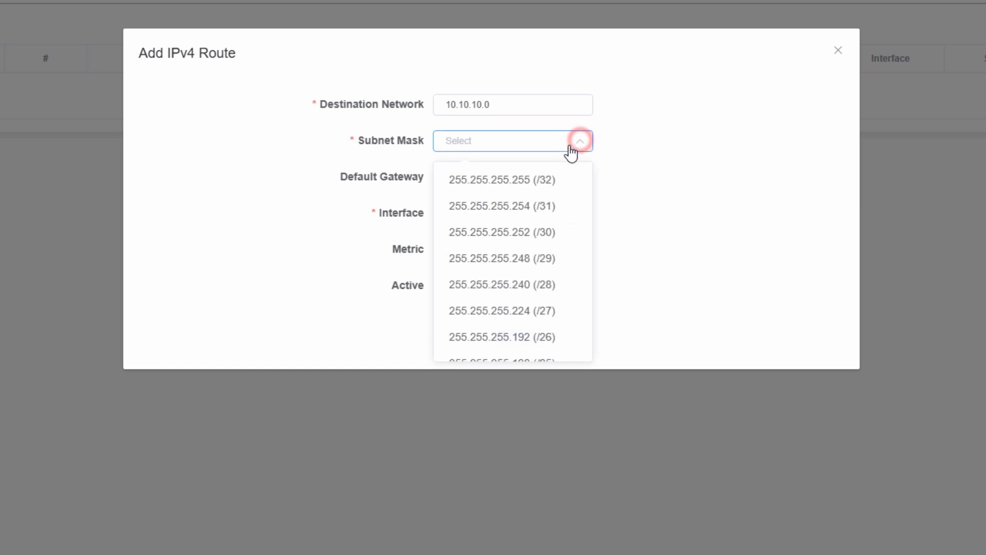
scroll(542, 339, down, 2)
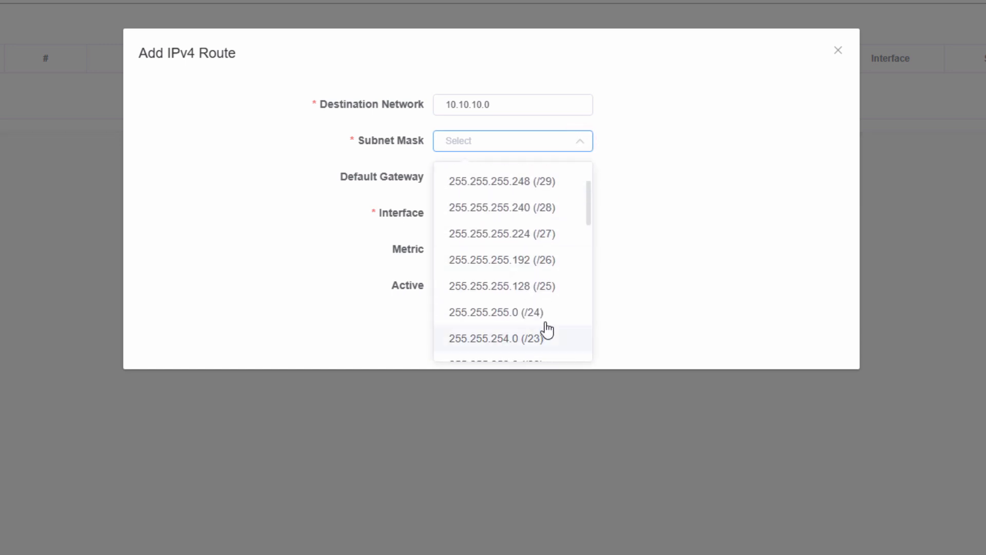
click(540, 315)
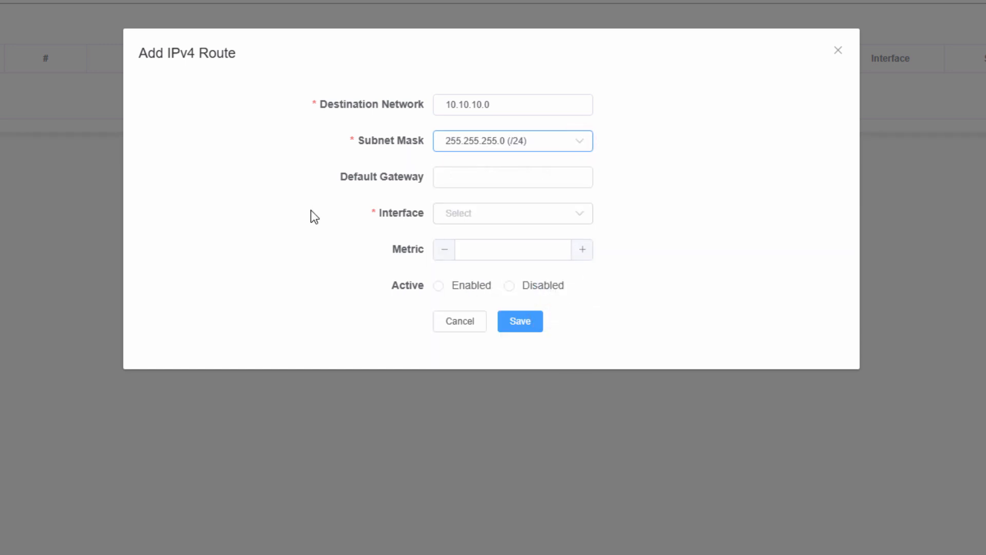
Set the route's default gateway to 192.168.1.102 and its interface to LAN
click(582, 182)
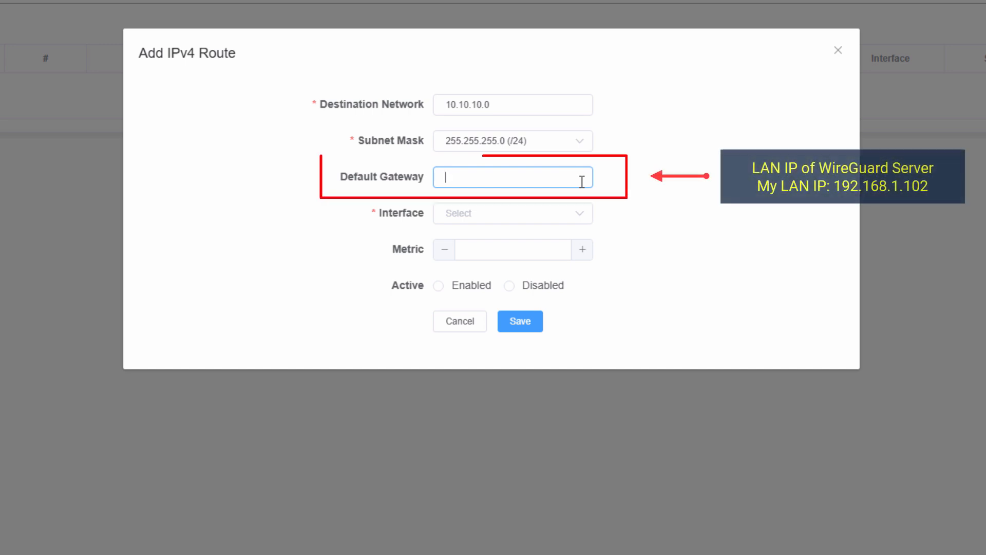
text(192.16)
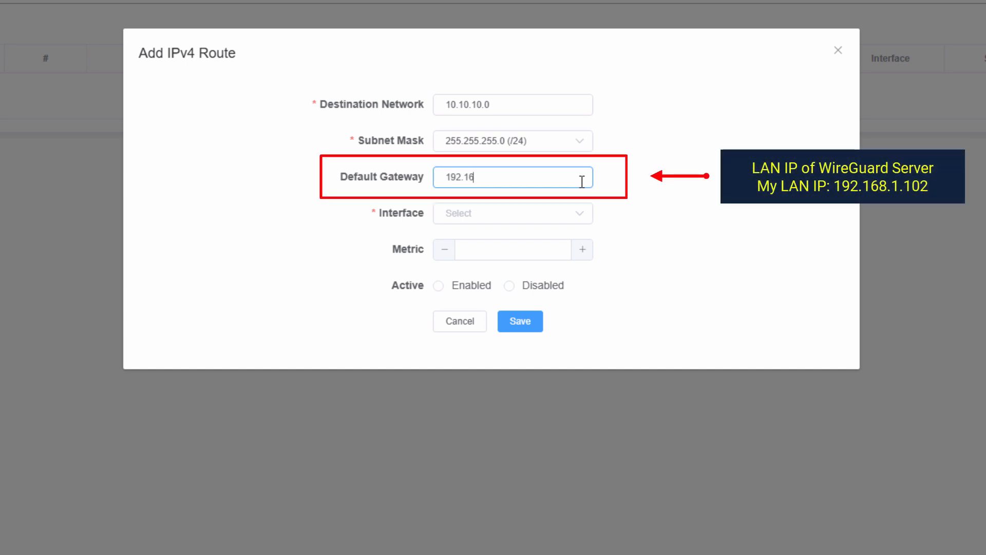
text(8.1.102)
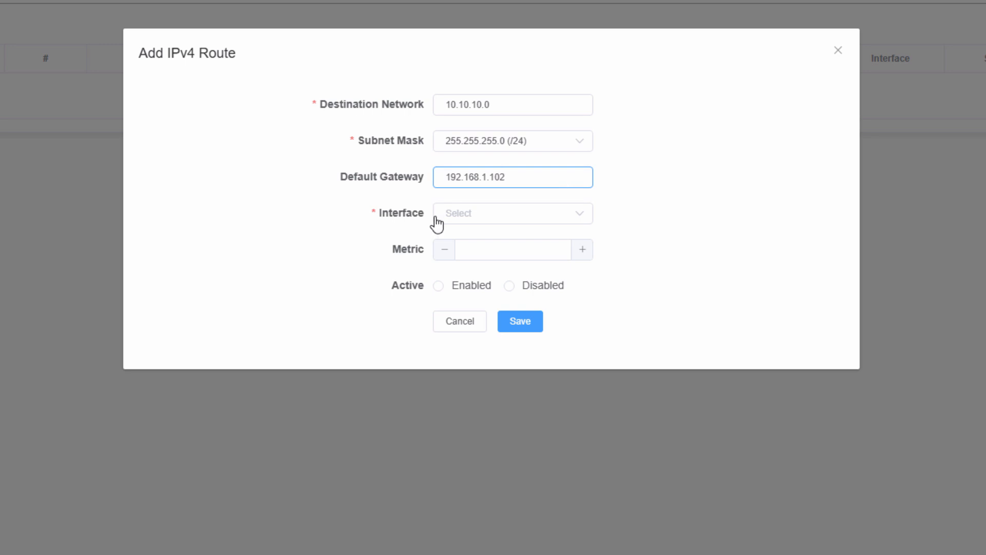
click(578, 220)
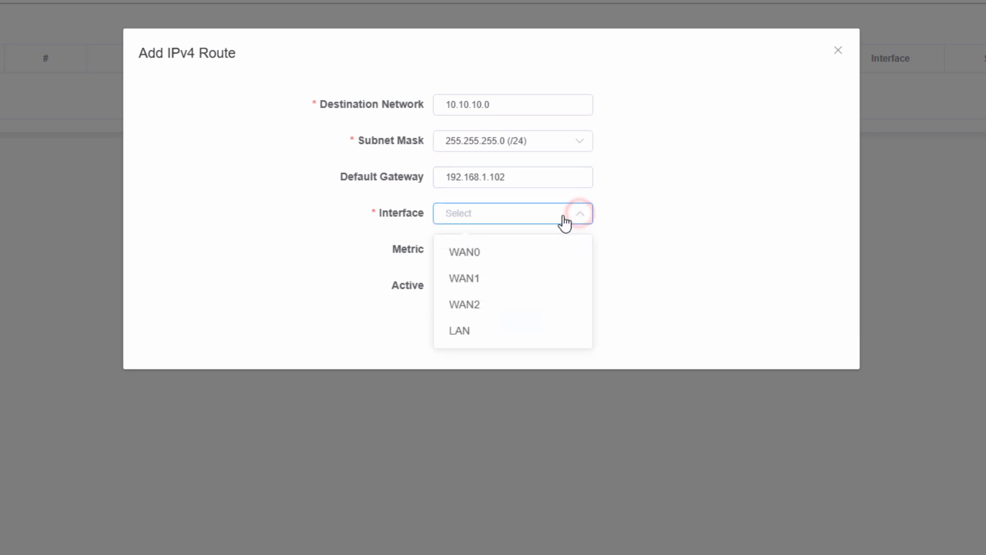
click(499, 329)
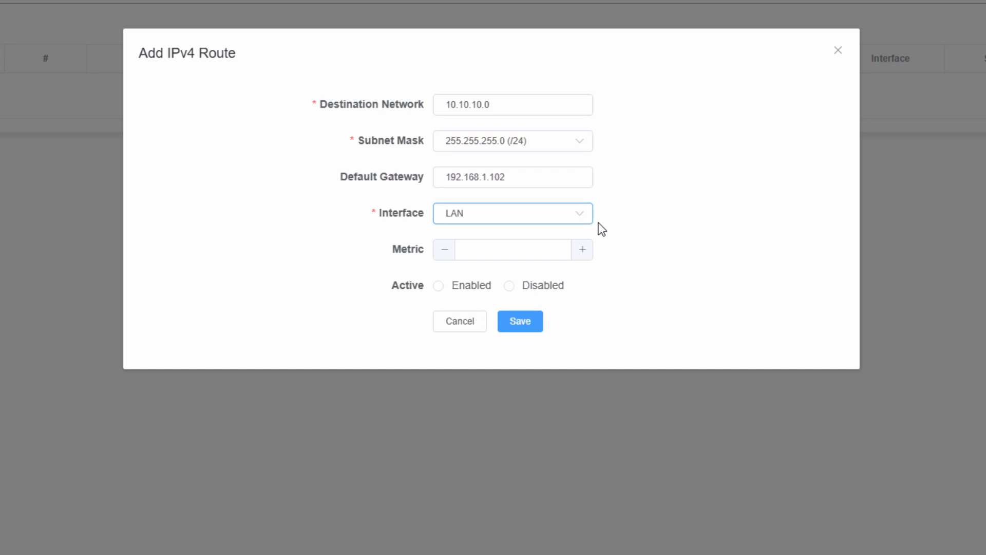
Set the route's metric to 10 and save it as an enabled route
click(554, 247)
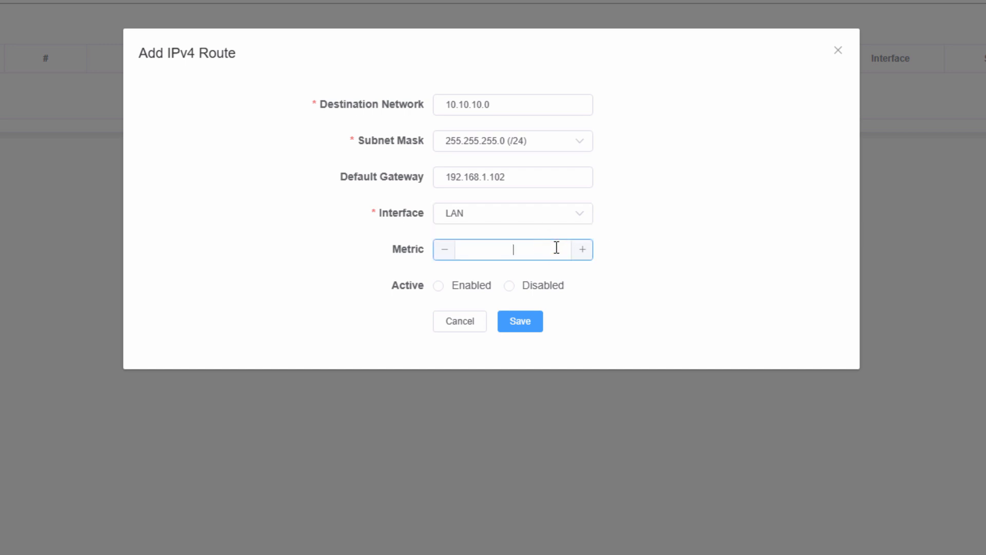
text(10)
click(437, 286)
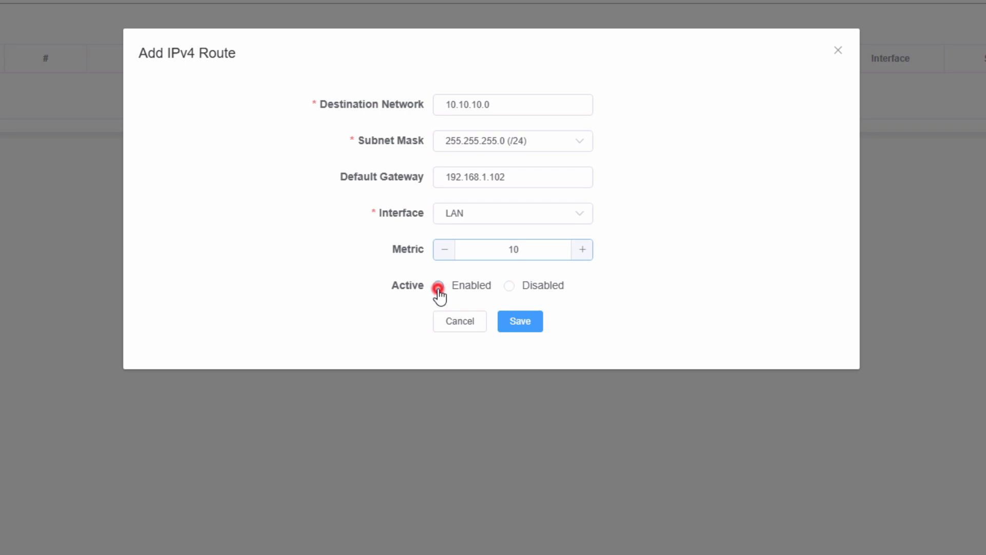
click(531, 331)
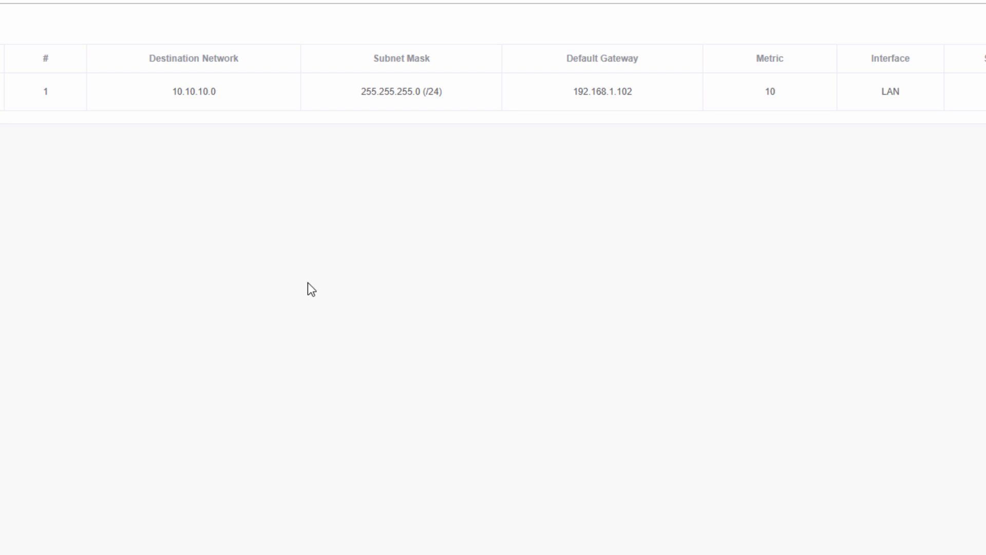
Return to the client desktop and examine the output of the continuous ping to 192.168.1.88 in PowerShell
click(38, 113)
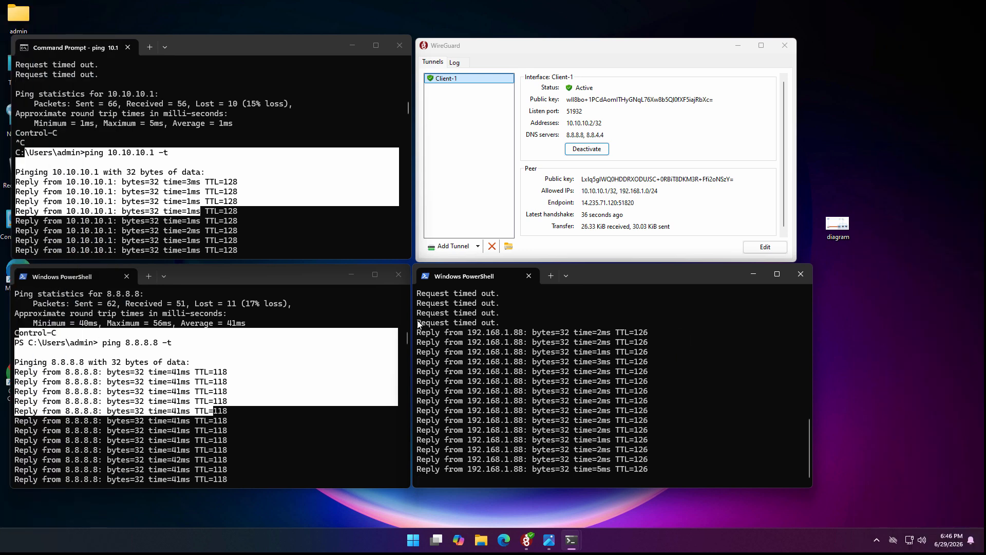
drag(417, 324, 670, 443)
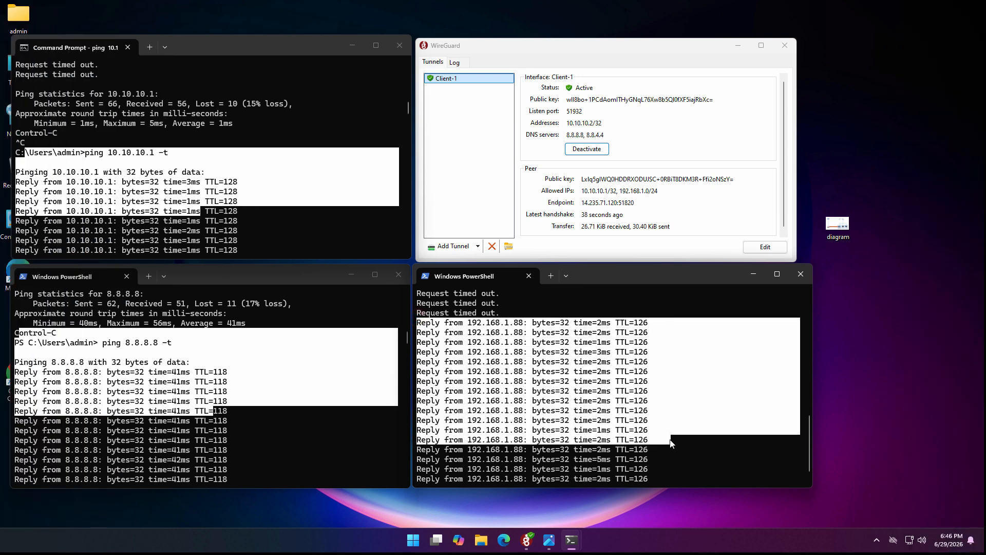